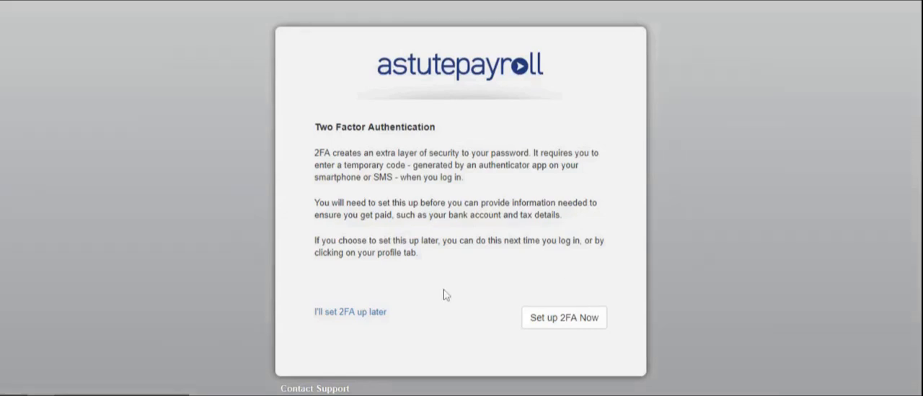
Postpone the two-factor authentication setup and look through the dashboard's recent timesheets, news and downloads.
click(379, 316)
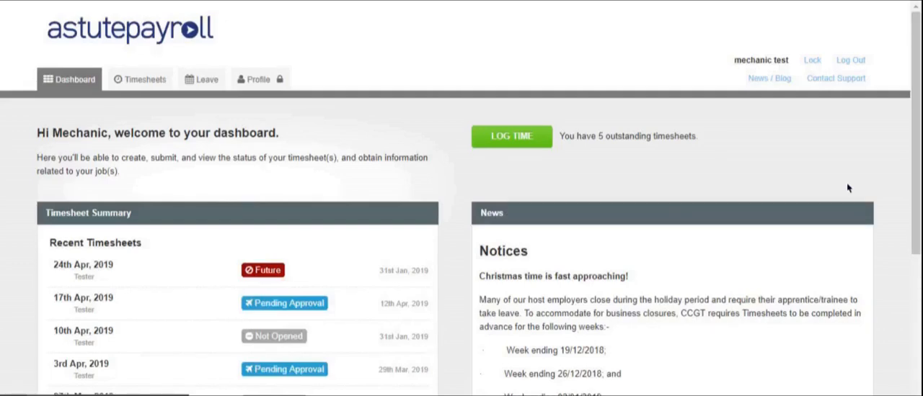
scroll(847, 188, down, 2)
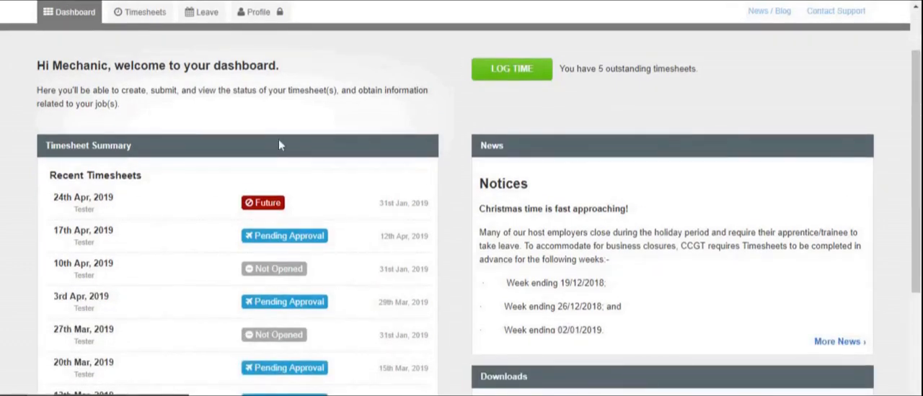
scroll(278, 145, down, 2)
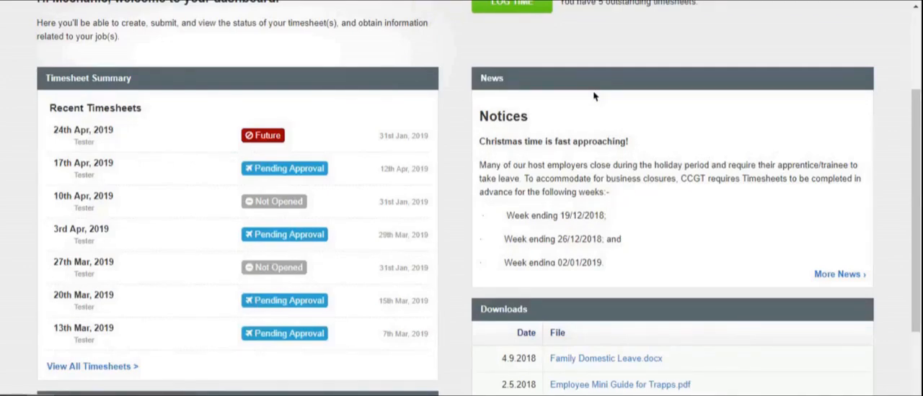
scroll(593, 96, down, 2)
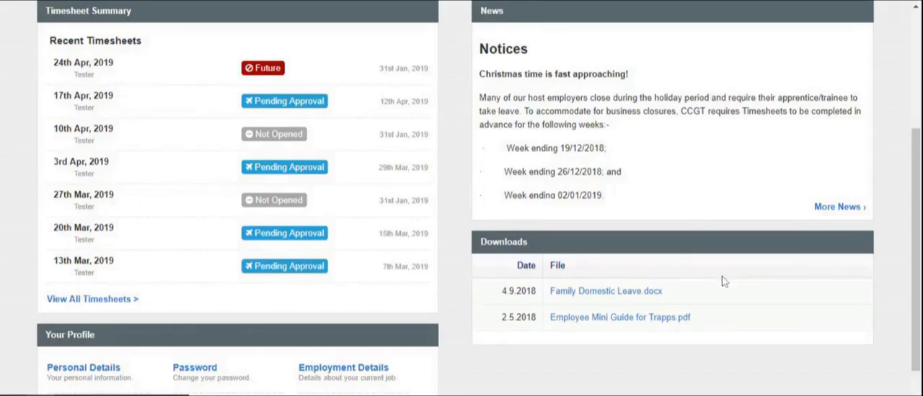
scroll(724, 281, down, 1)
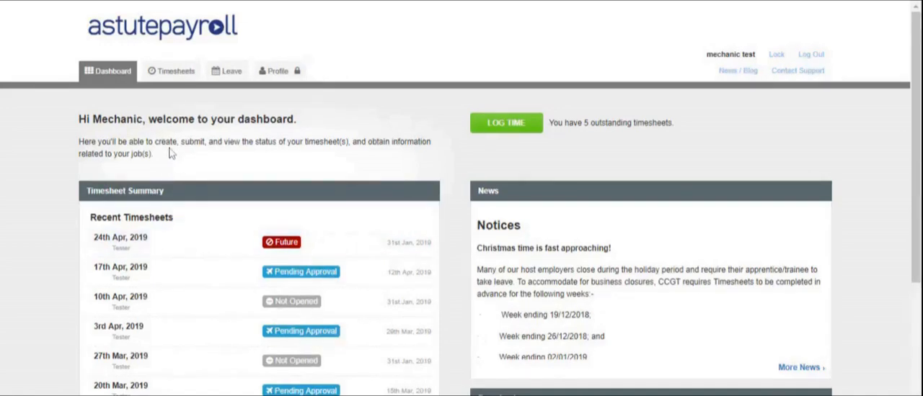
Open the timesheet for 4th to 10th Apr, 2019 and add a Normal time block to Thu 4 Apr.
click(176, 75)
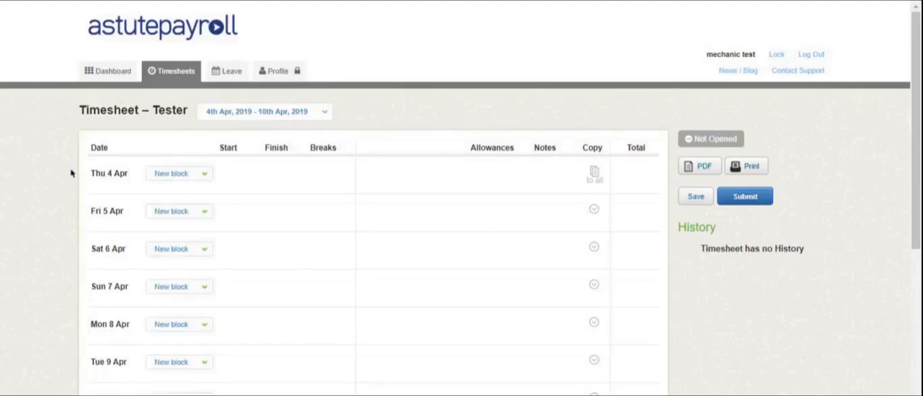
click(173, 175)
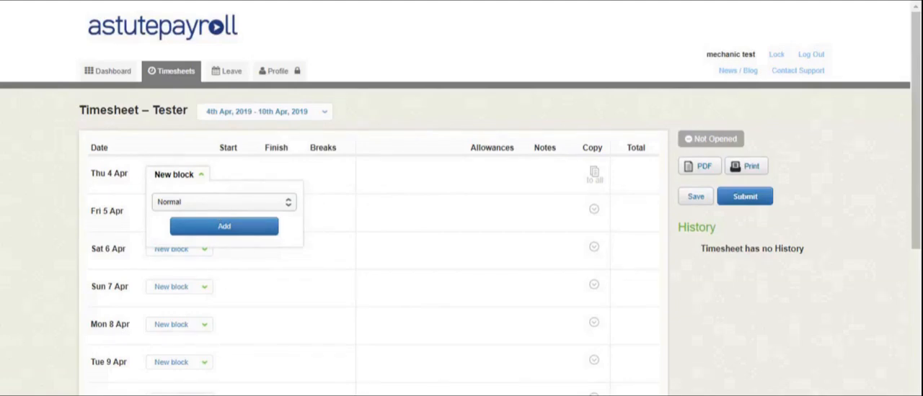
click(194, 228)
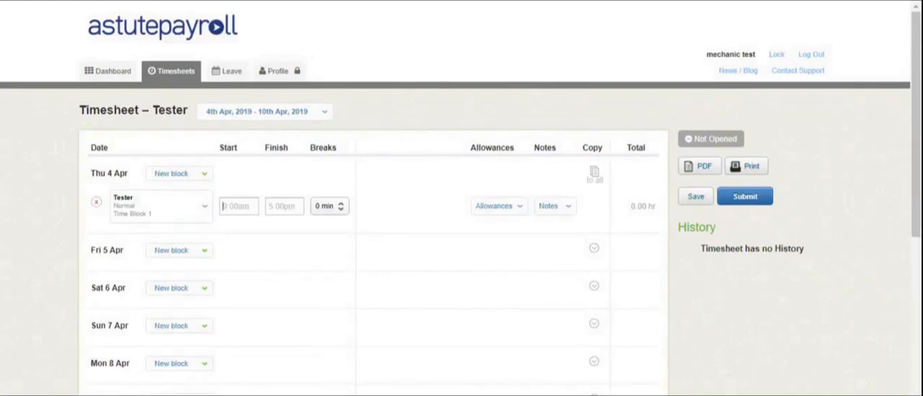
Set the Thu 4 Apr block to start at 9:00am and finish at 5:06pm with a 30 min break.
text(9a)
key(Tab)
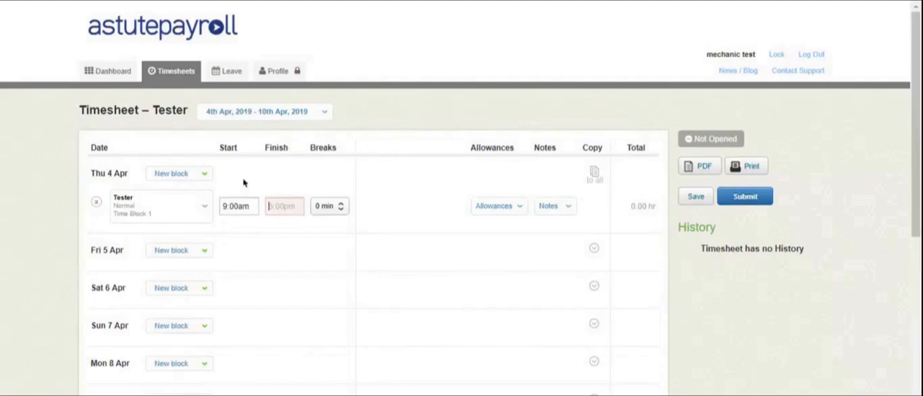
text(500)
text(pm)
click(341, 209)
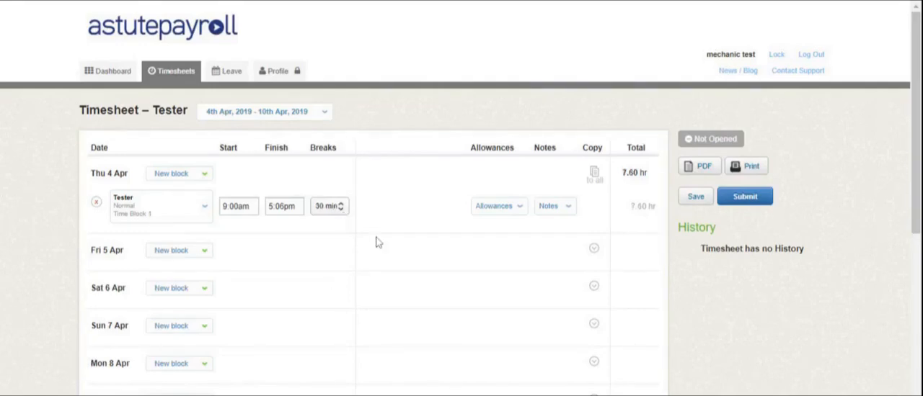
Examine the allowance options and the notes field of the Thu 4 Apr time block.
click(493, 213)
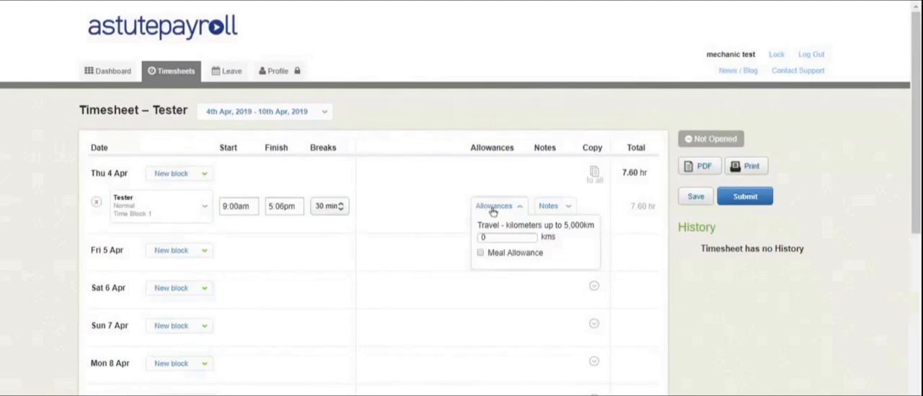
click(548, 207)
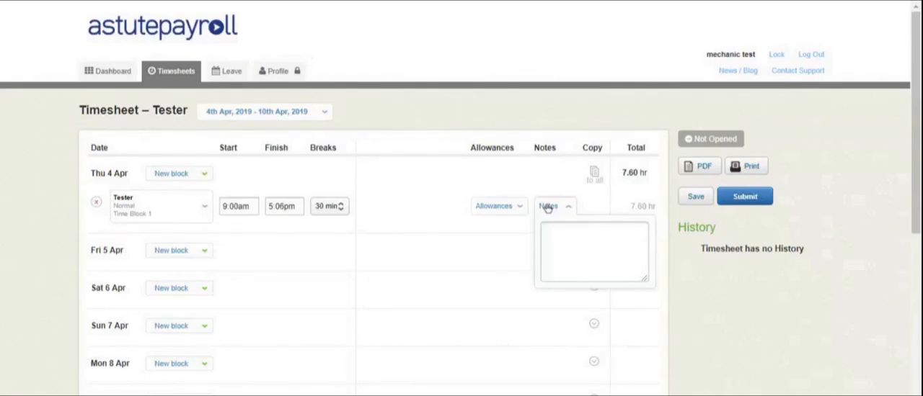
click(548, 207)
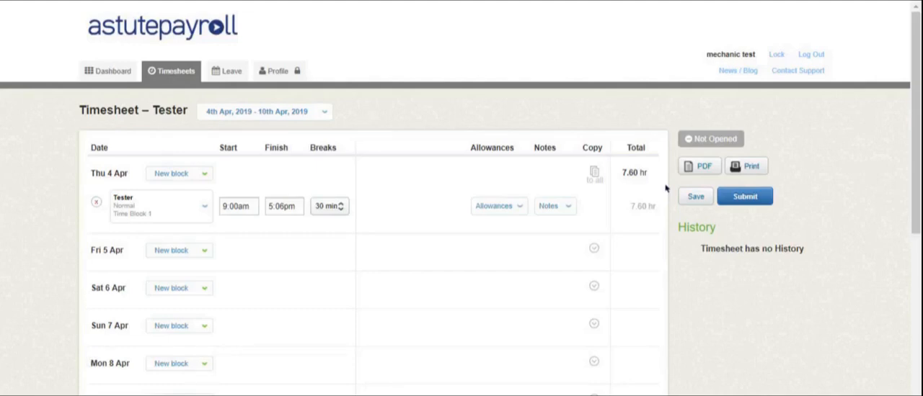
Copy the Thu 4 Apr time block to all the other working days of the timesheet.
click(597, 180)
scroll(648, 230, down, 2)
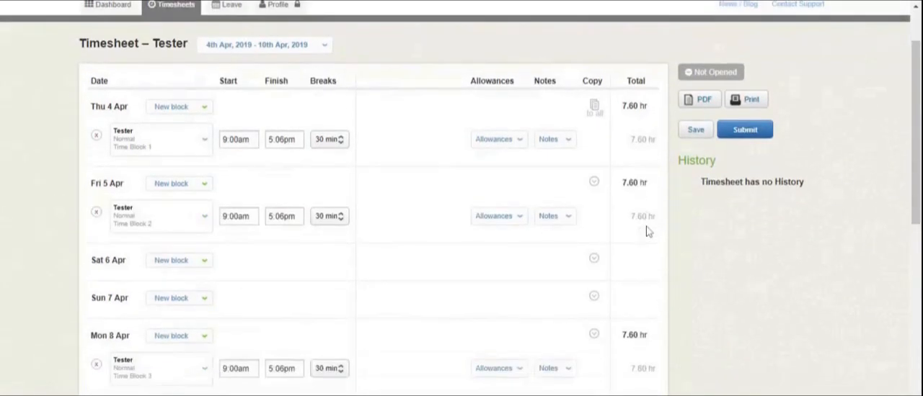
scroll(687, 229, down, 1)
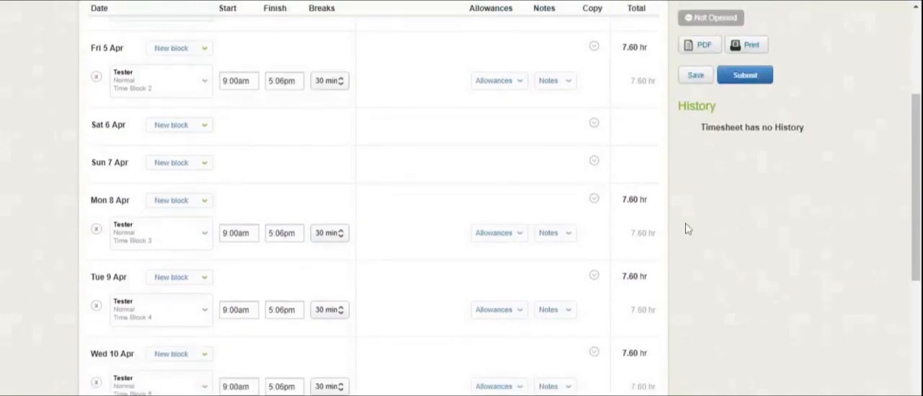
Change the Mon 8 Apr time block's type from Normal to Off the Job Training and save it.
click(189, 240)
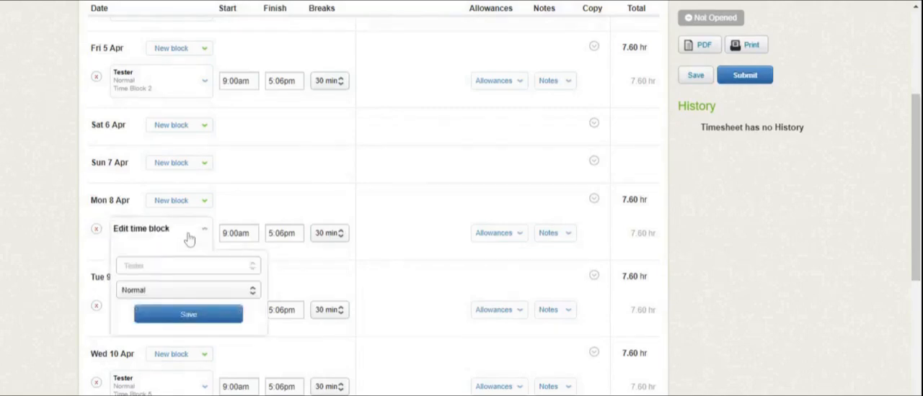
click(183, 301)
click(185, 315)
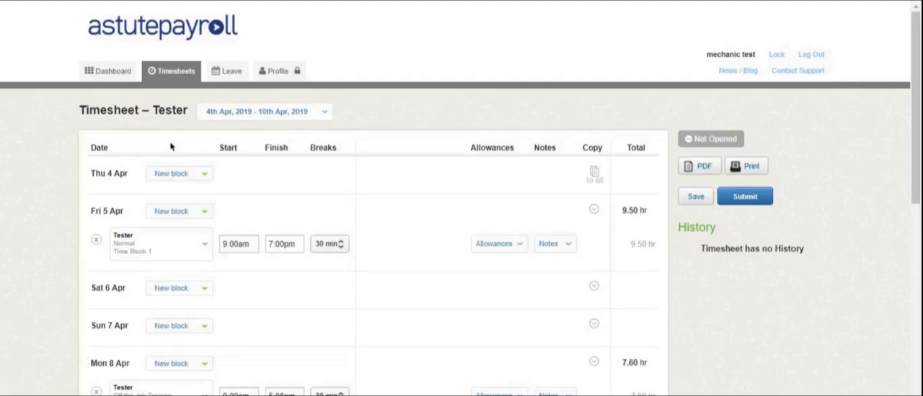
Add a Normal time block to the empty Thu 4 Apr, running from 9:00am to 10:00am.
click(190, 180)
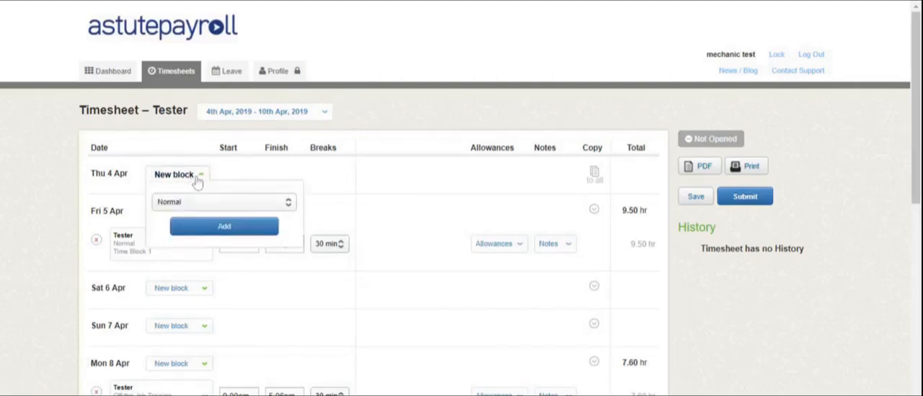
click(207, 228)
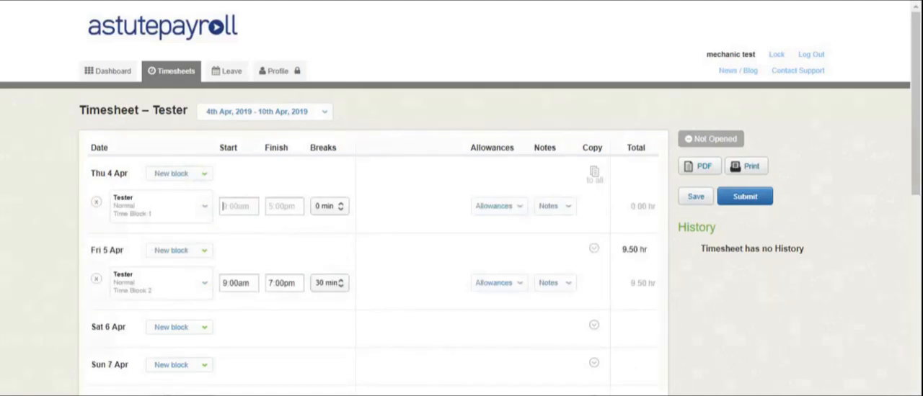
text(9)
key(Tab)
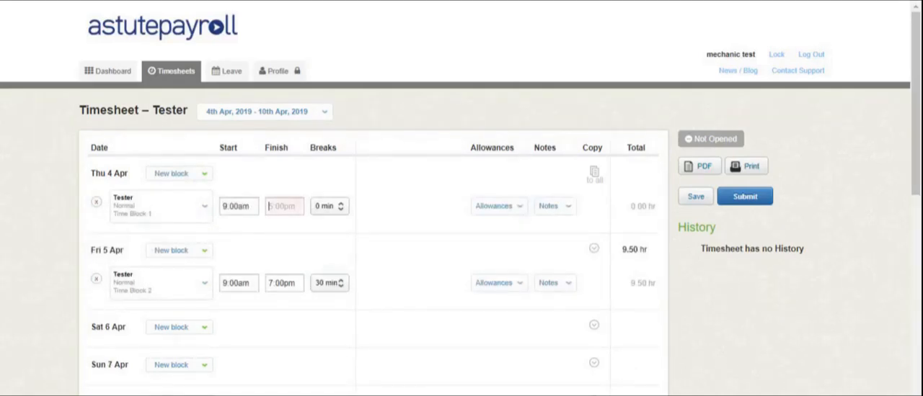
text(10am)
key(Tab)
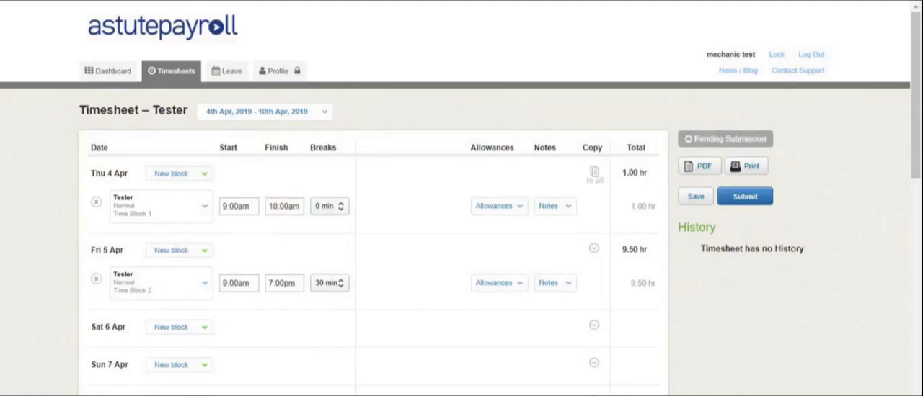
Add a second time block of type Leave: Personal/Carers Leave to Thu 4 Apr.
click(184, 174)
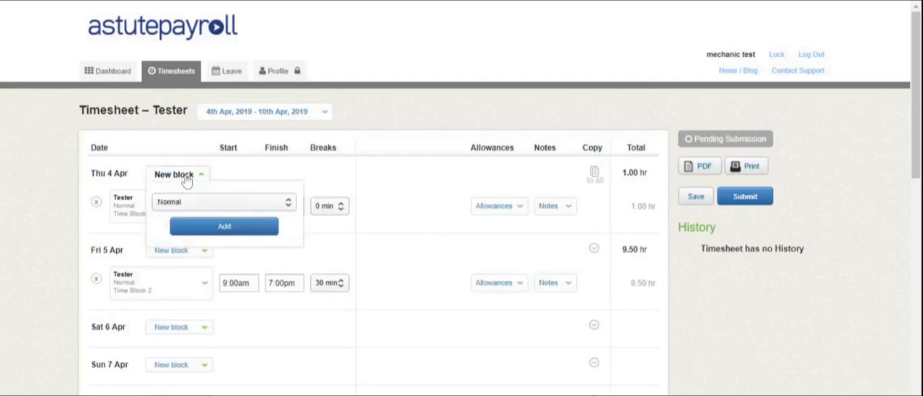
click(211, 214)
click(227, 227)
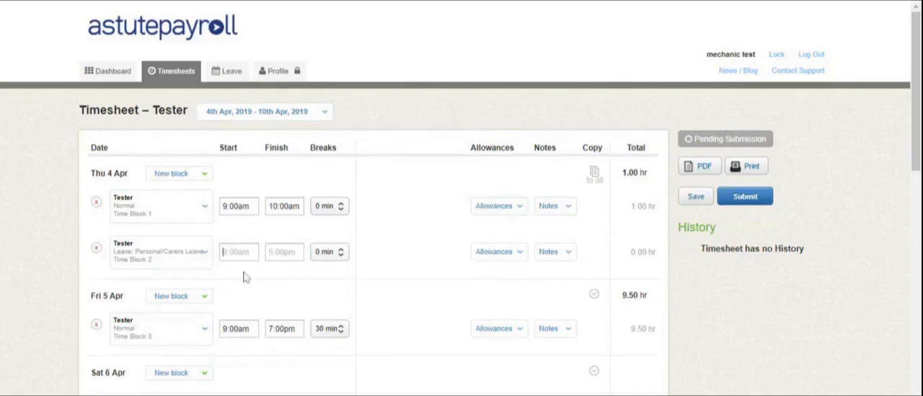
Set the Thu 4 Apr leave block to run from 10:00am to 5:06pm with a 30 min break.
text(10)
key(Tab)
text(50)
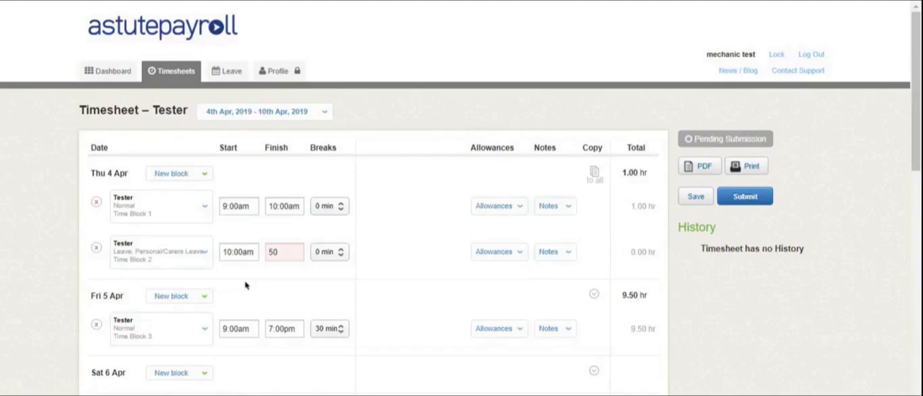
text(6pm)
key(Tab)
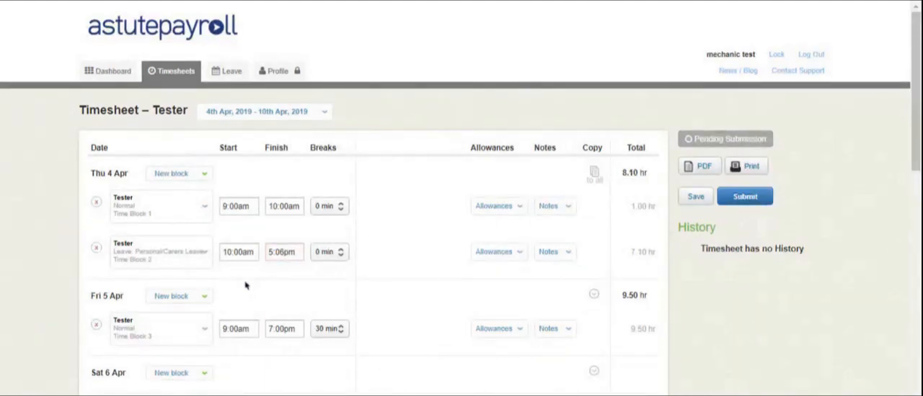
click(342, 250)
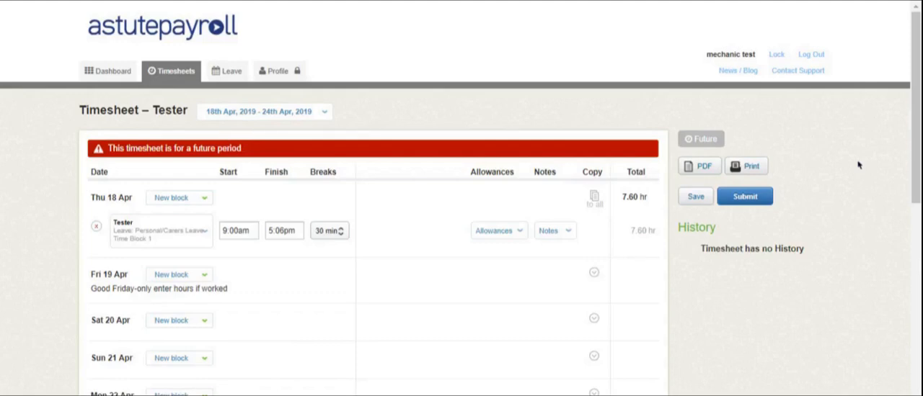
Add the note 1234 to the Personal/Carers Leave block on Thu 18 Apr.
click(557, 231)
text(1234)
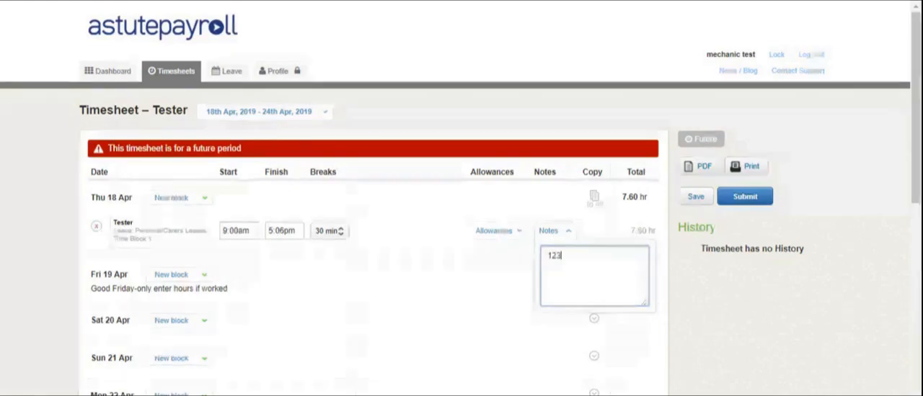
click(559, 232)
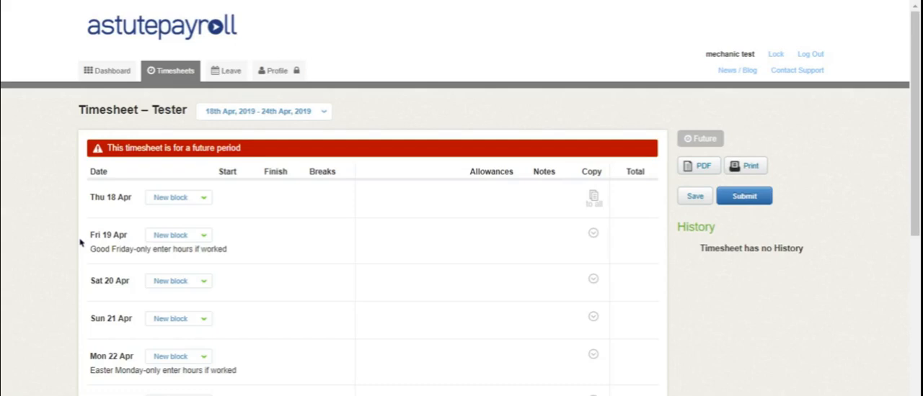
Add a Normal time block to the Good Friday entry, Fri 19 Apr, with start 10 and finish 12.
click(186, 237)
click(210, 290)
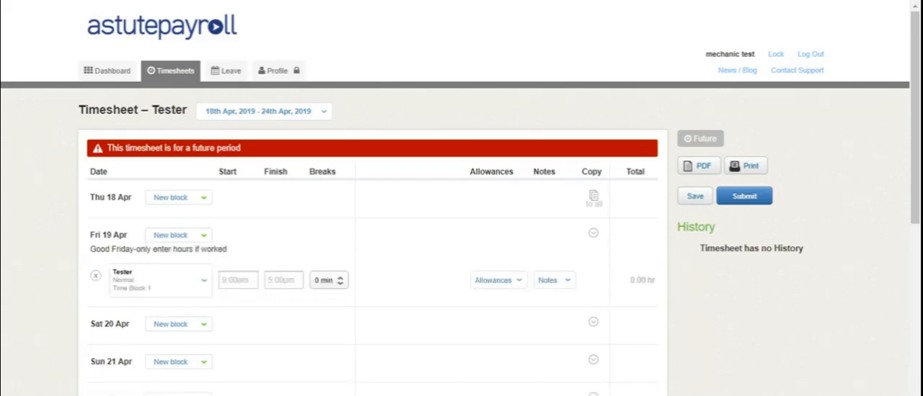
text(10)
key(Tab)
text(12)
key(Tab)
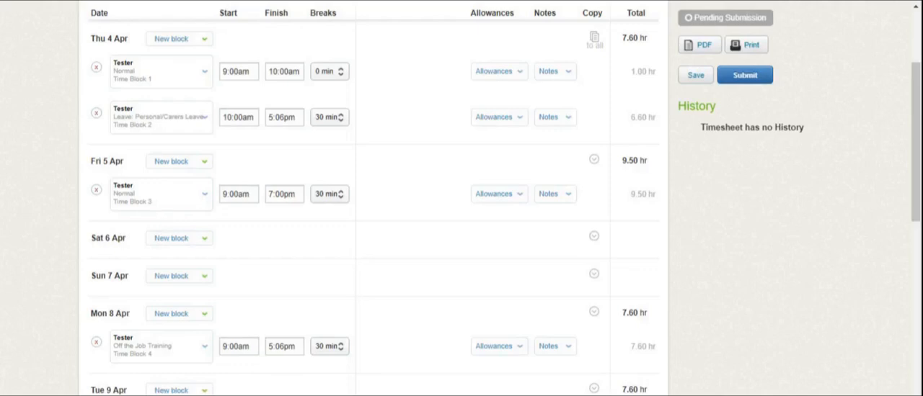
Review the entries of the 4th to 10th Apr, 2019 timesheet and submit it for approval.
scroll(830, 207, down, 2)
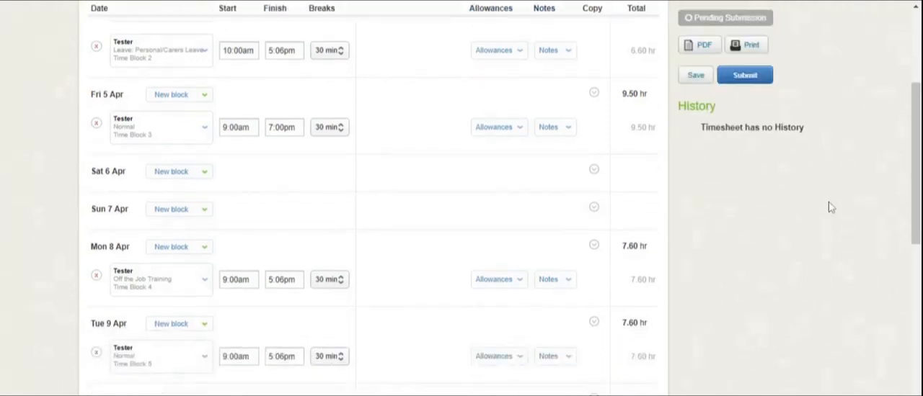
scroll(831, 208, down, 1)
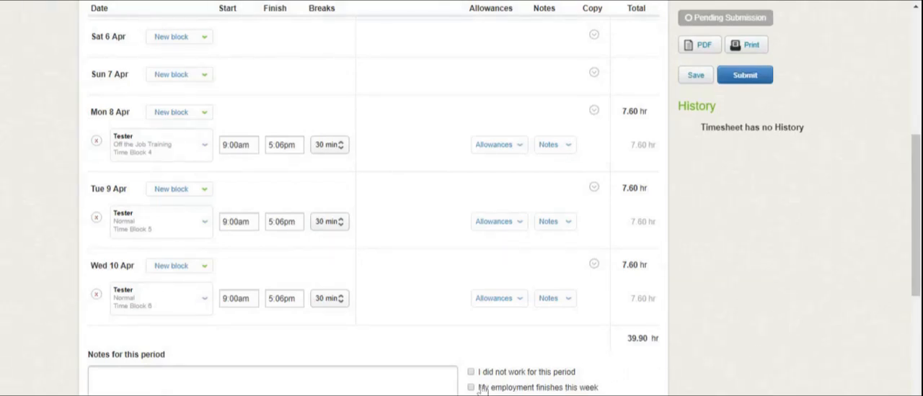
scroll(746, 229, up, 1)
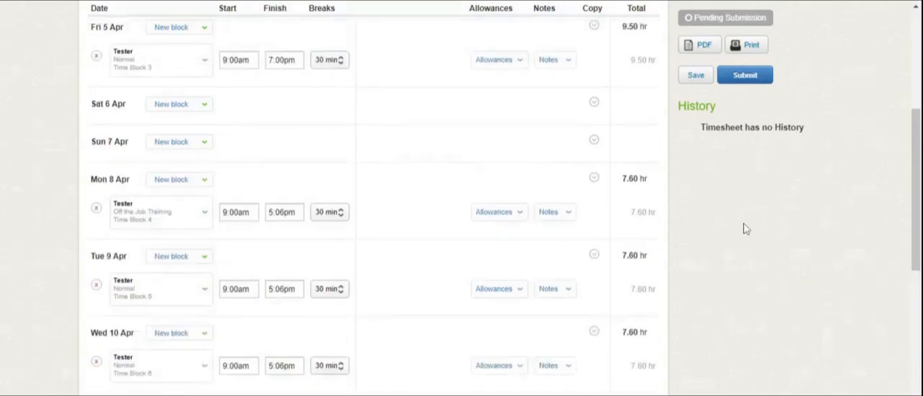
scroll(747, 230, up, 3)
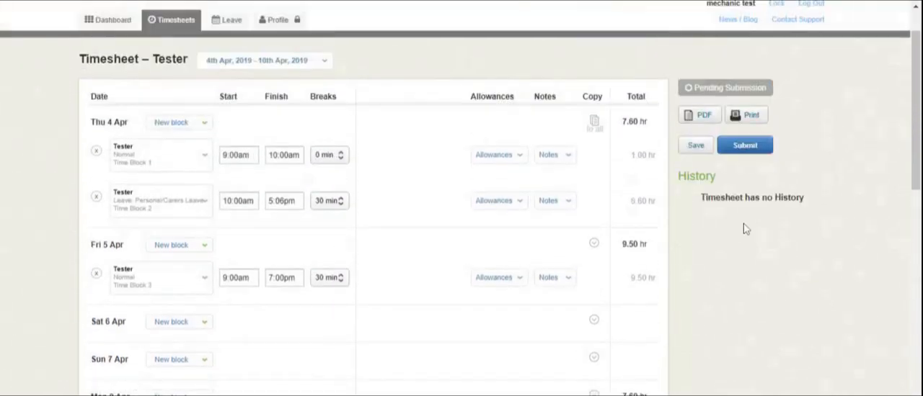
click(746, 146)
click(581, 181)
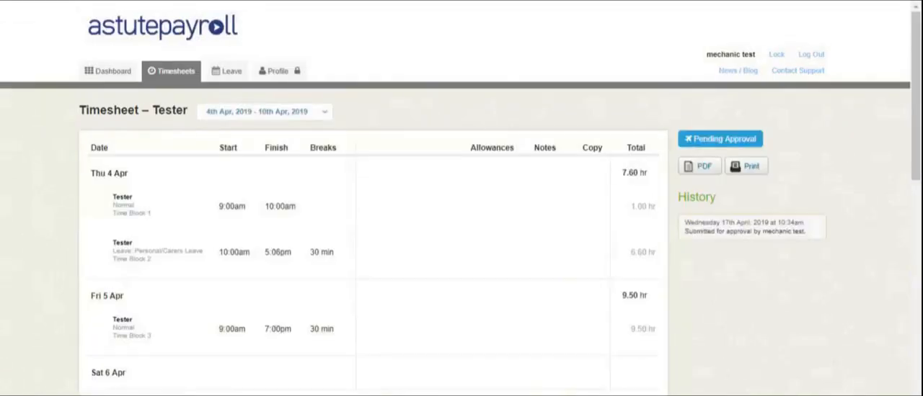
scroll(837, 207, down, 1)
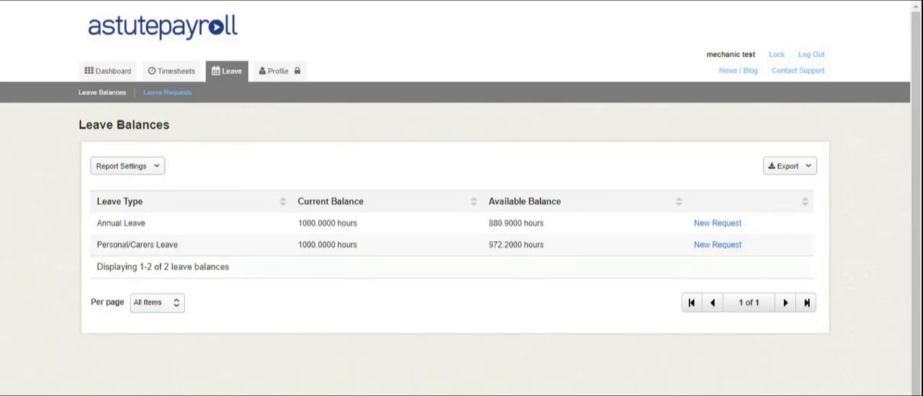
Create a full-day Annual Leave request from 17 Apr 2019 to 18 Apr 2019 and proceed to its confirmation.
click(737, 230)
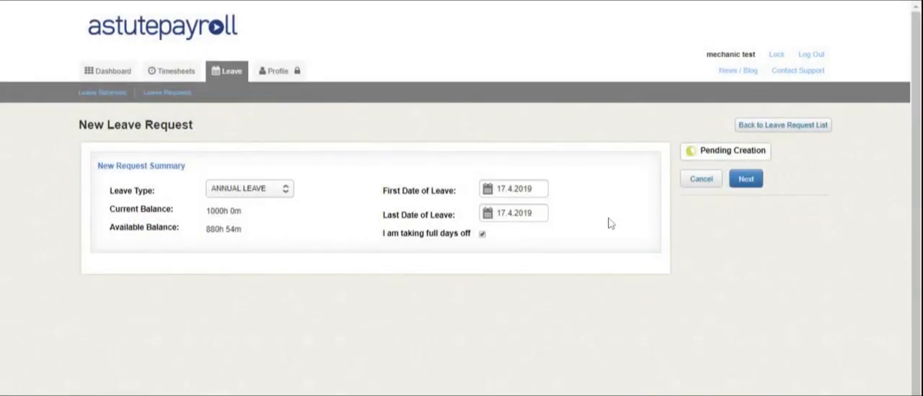
click(514, 213)
click(572, 294)
click(746, 180)
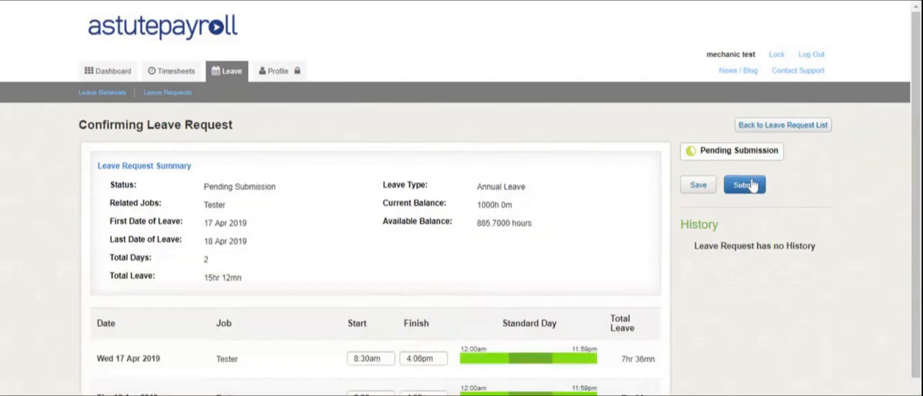
Review and submit the full-day Annual Leave request for Fri 17 May 2019.
scroll(750, 186, down, 1)
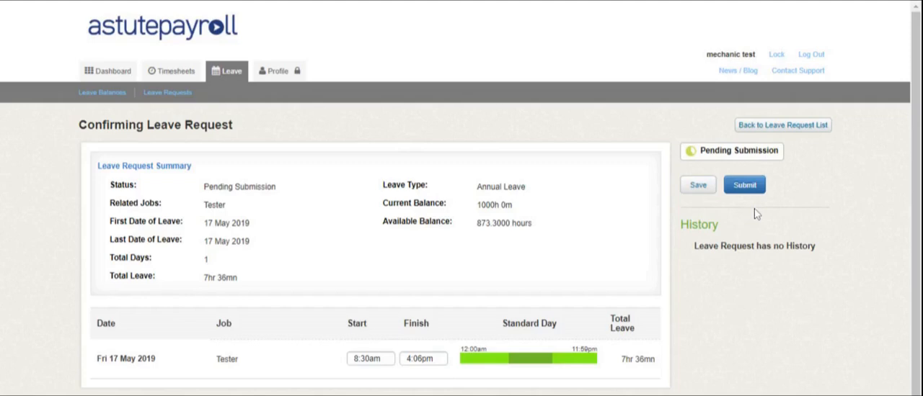
click(745, 186)
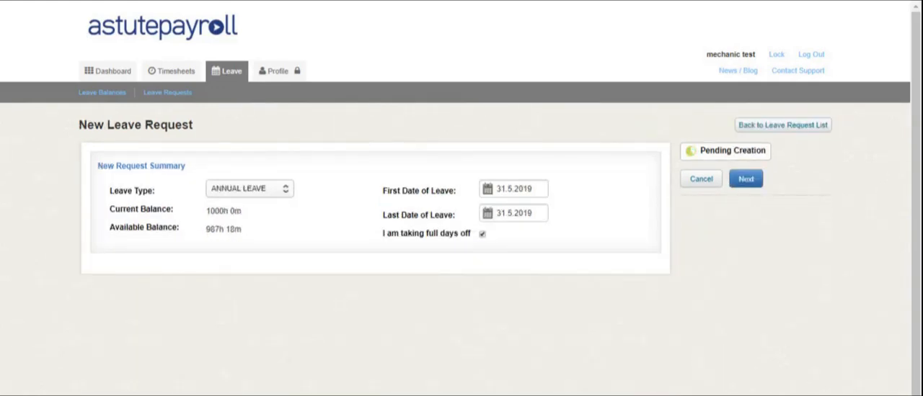
Make the 31 May 2019 Annual Leave request a part day from 9:00am to 12:00pm and submit it.
click(482, 236)
click(746, 182)
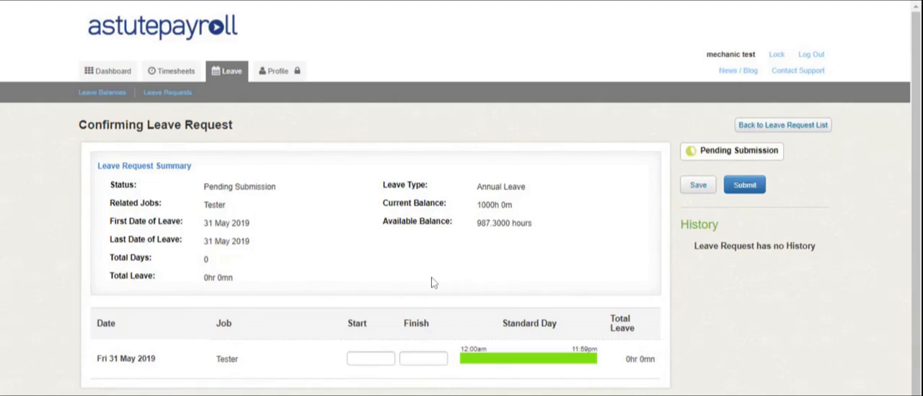
scroll(429, 284, down, 1)
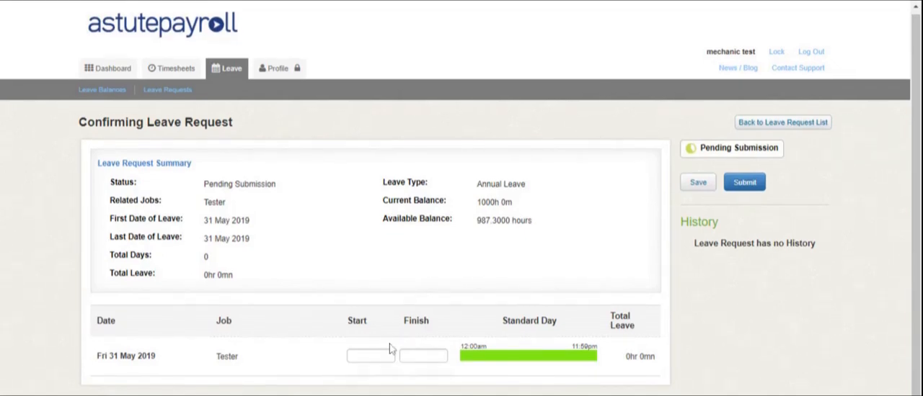
text(9)
key(Tab)
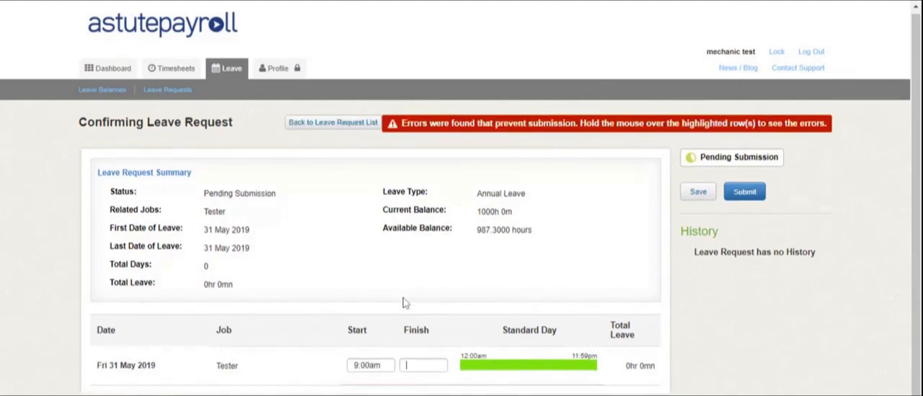
text(12)
key(Tab)
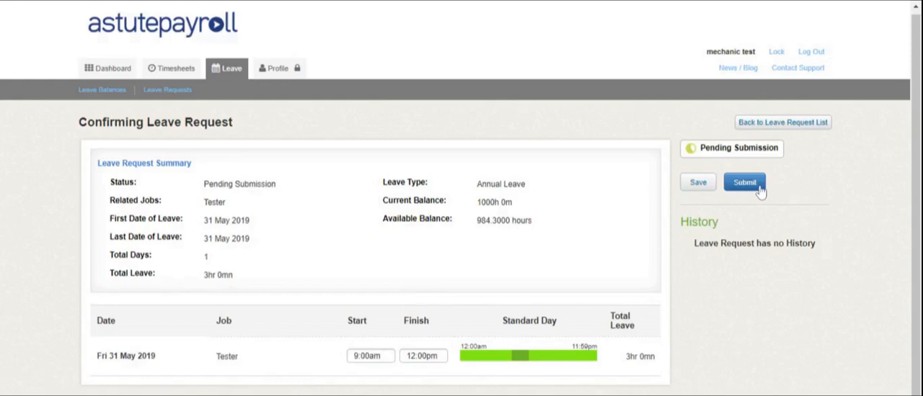
click(745, 184)
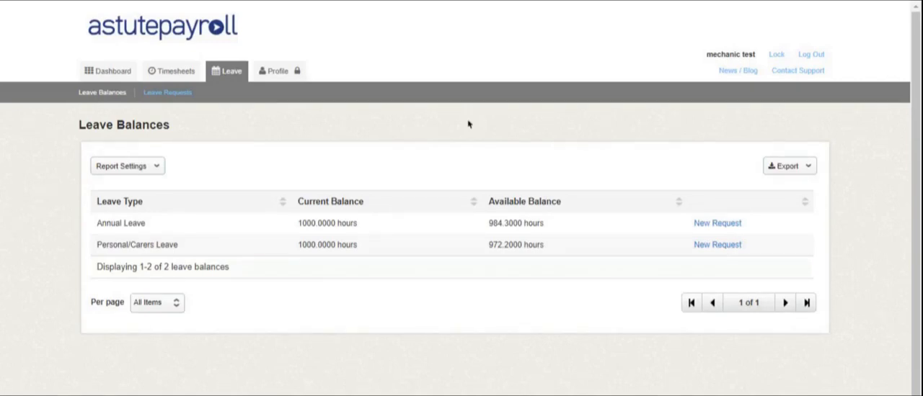
Start two-factor authentication setup from the profile, choose SMS authentication, and register the Australian mobile phone number.
click(283, 74)
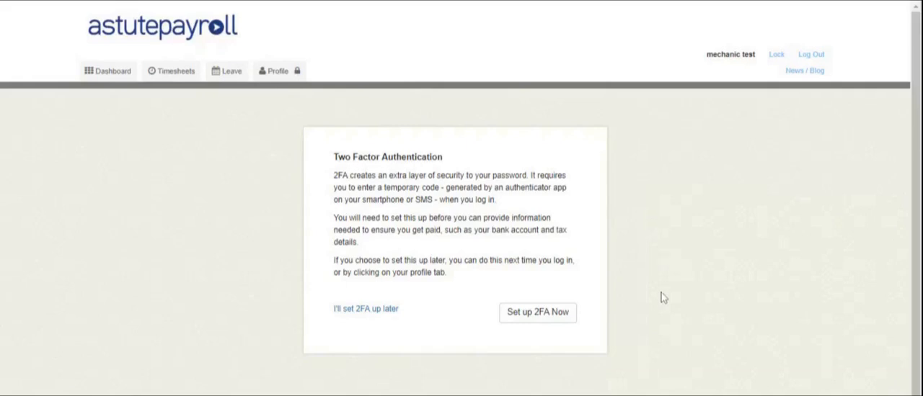
click(539, 318)
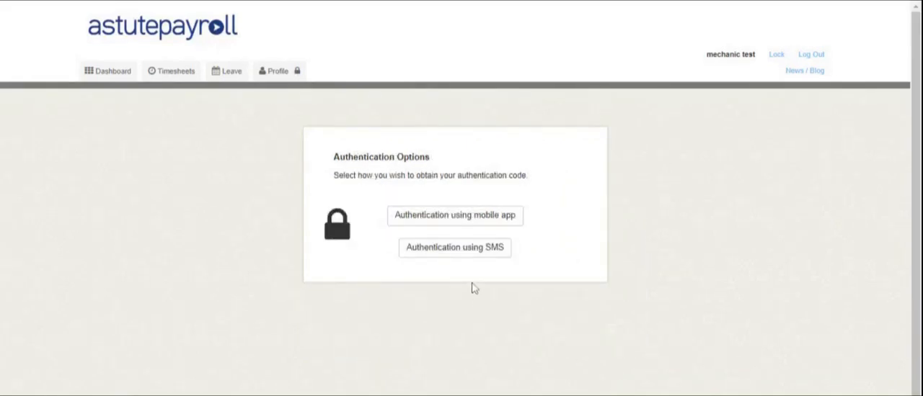
click(454, 248)
click(496, 204)
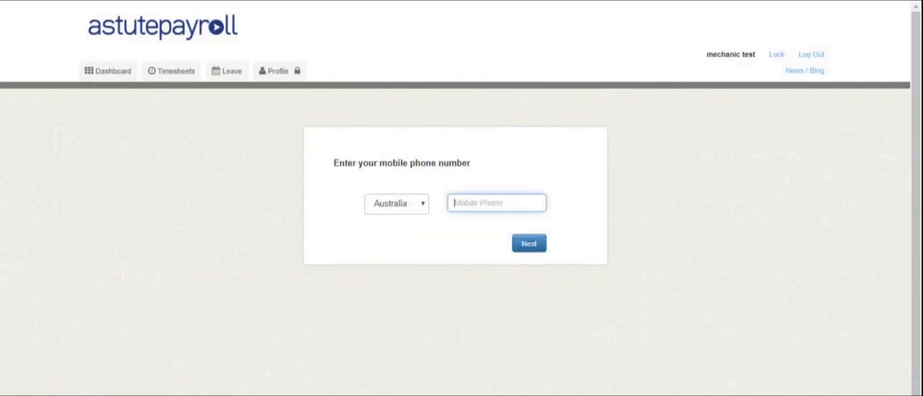
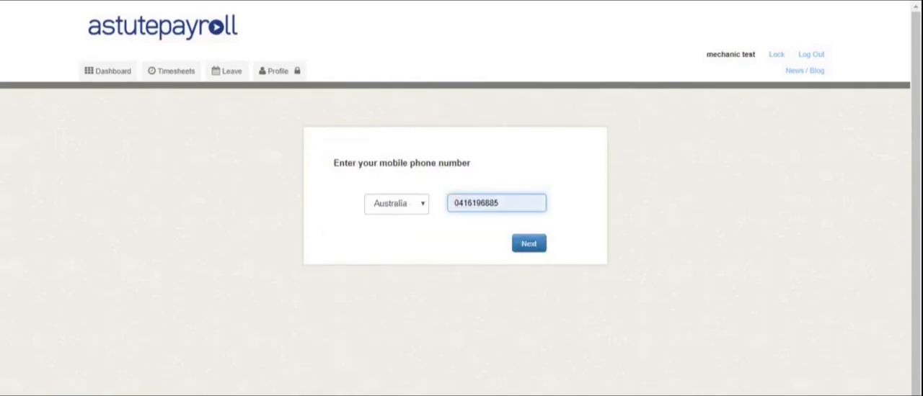
click(543, 248)
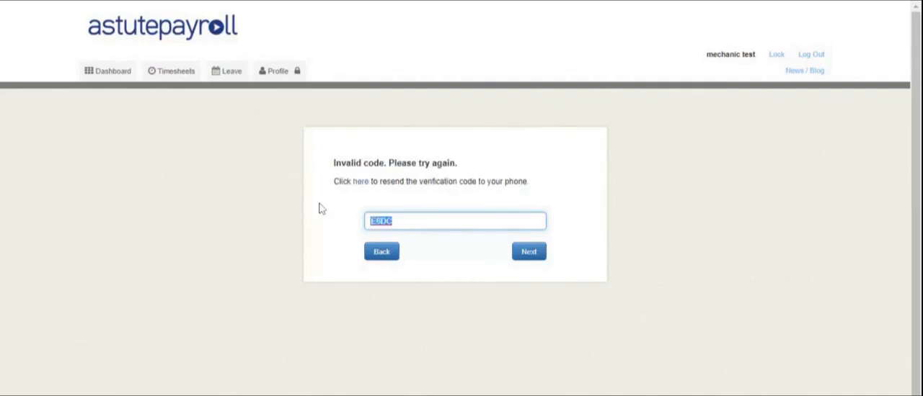
Enter the verification code sent by SMS and finish the two-factor authentication setup.
click(534, 253)
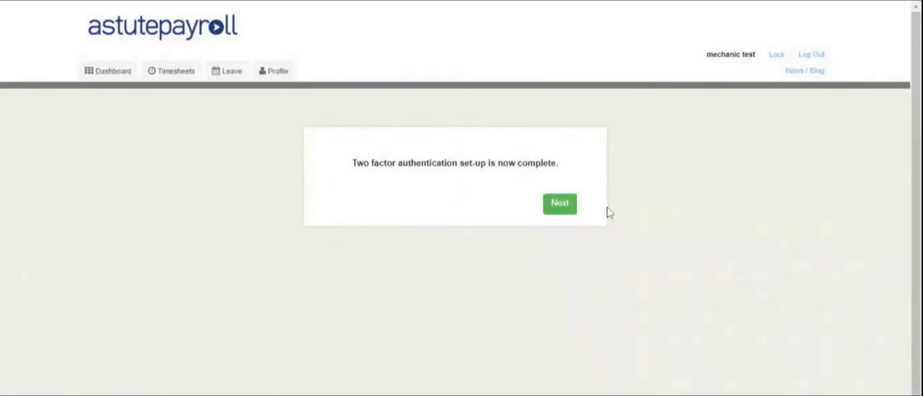
click(561, 204)
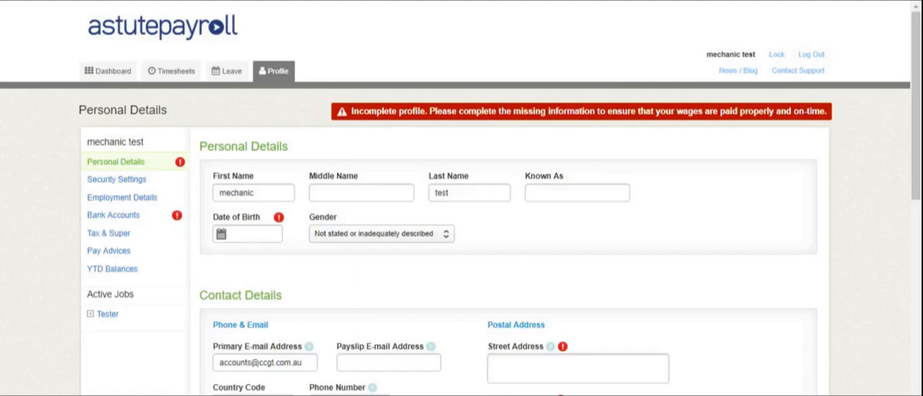
Review the profile's Personal Details, including contact and emergency contact fields, and the password and security question options in Security Settings.
scroll(863, 173, down, 1)
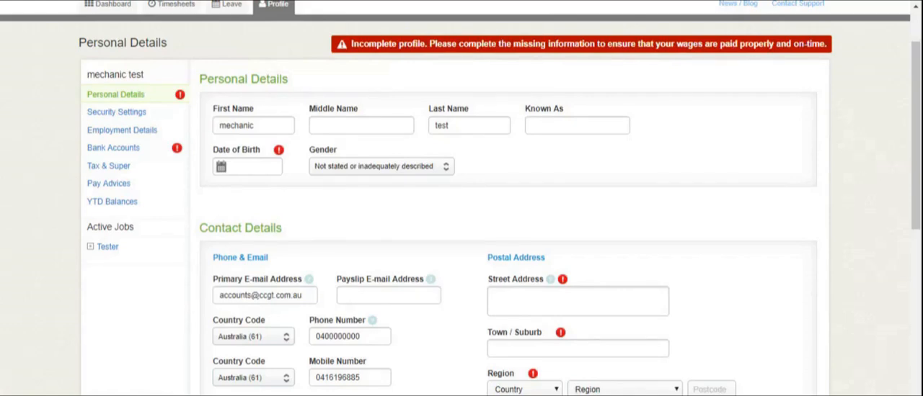
scroll(863, 173, down, 2)
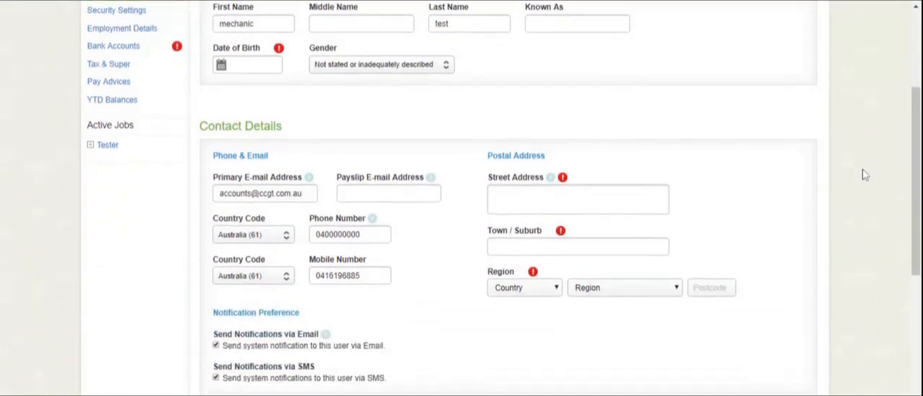
scroll(865, 175, down, 4)
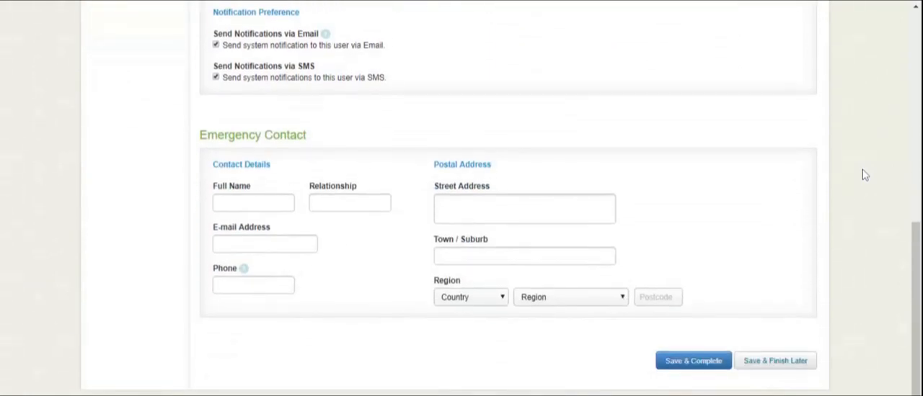
scroll(865, 176, up, 7)
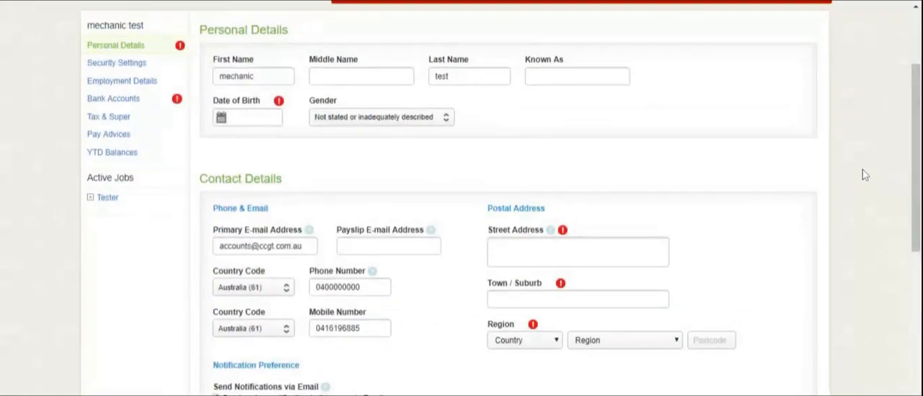
click(120, 184)
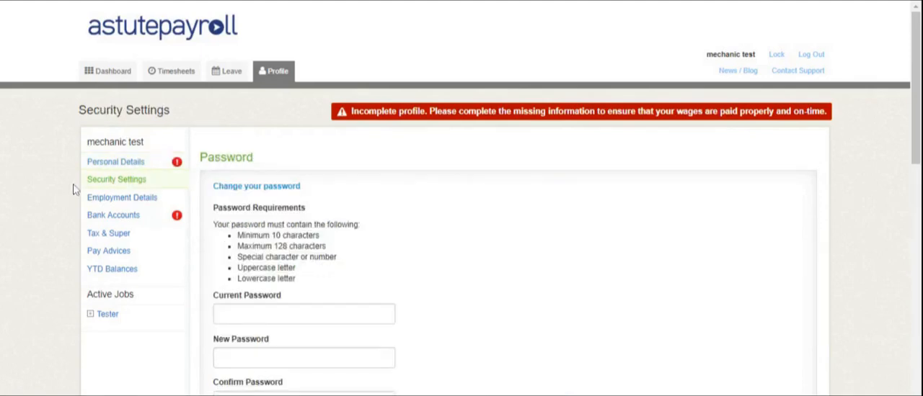
scroll(42, 188, down, 4)
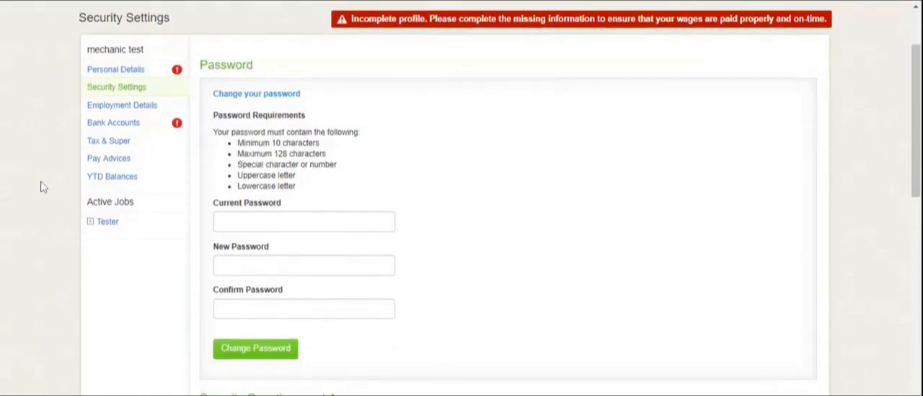
scroll(42, 188, down, 2)
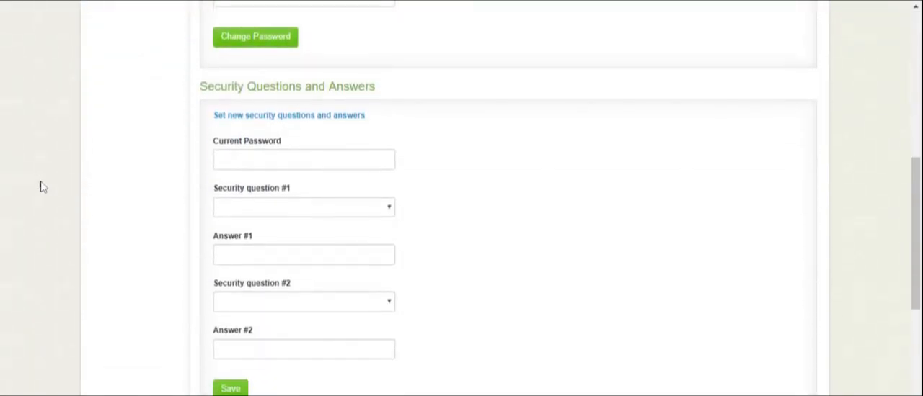
scroll(42, 188, up, 5)
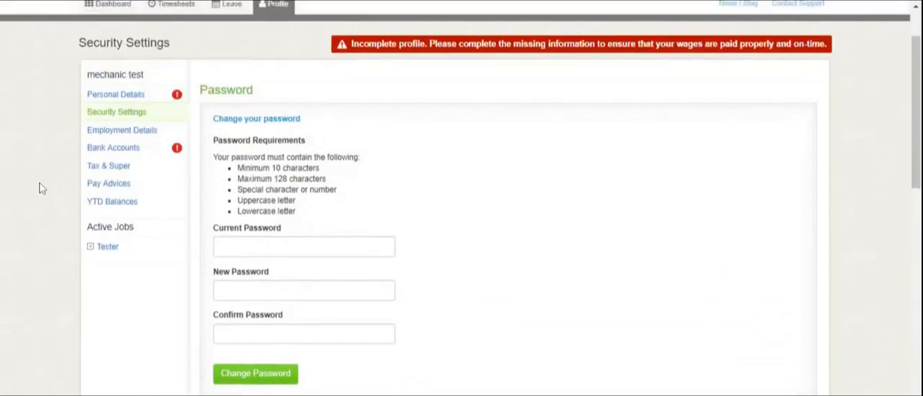
scroll(42, 188, up, 1)
View the profile's Bank Accounts, Pay Advices and YTD Balances pages.
click(101, 214)
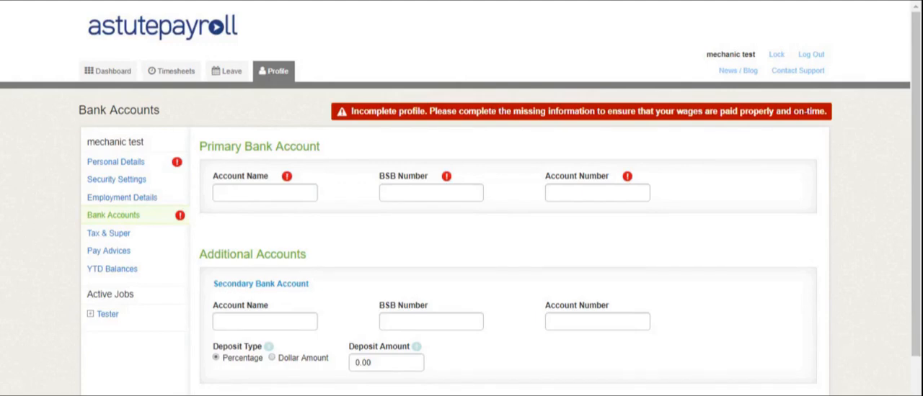
click(103, 252)
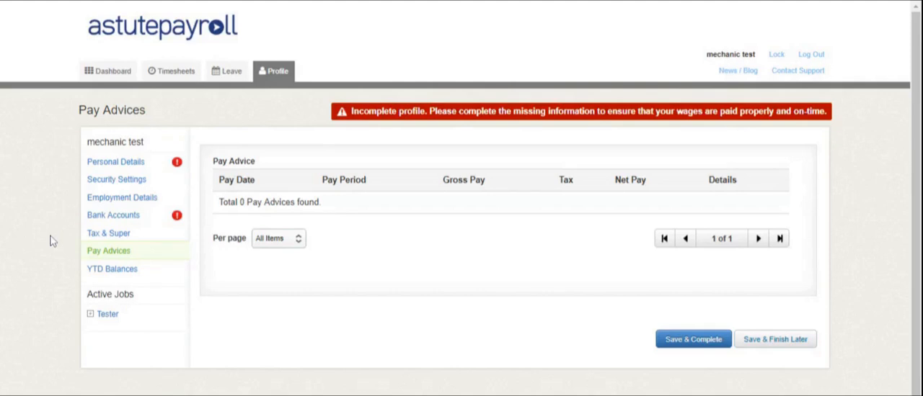
click(101, 270)
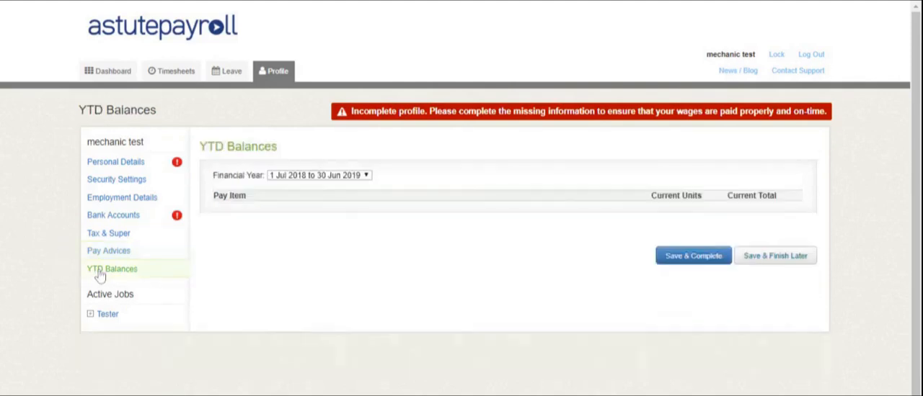